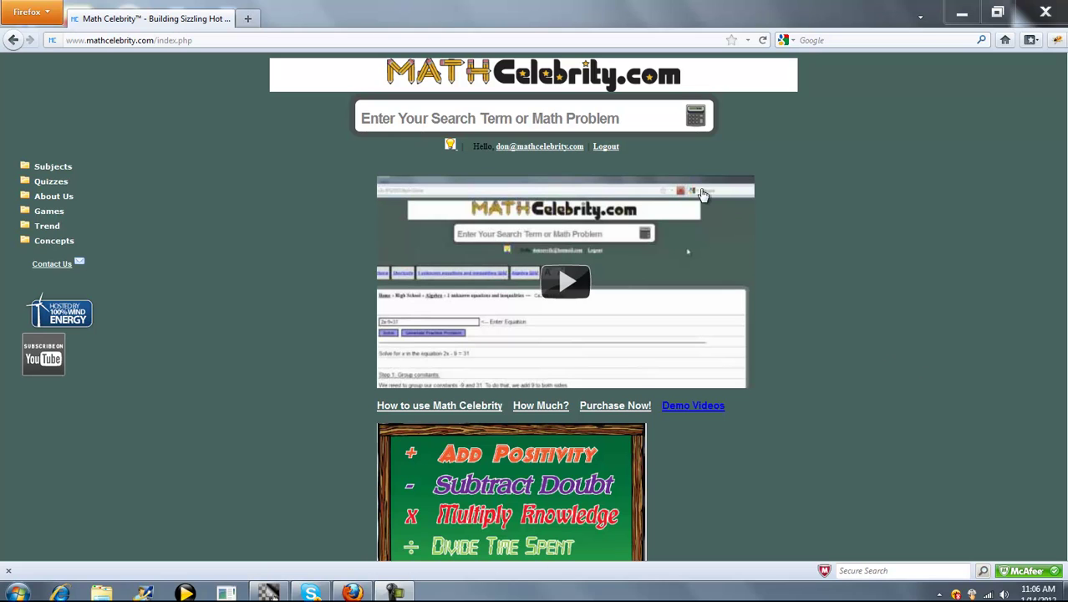
Search 'modif' and open the Modified Internal Rate of Return calculator.
{"action": "left_click", "coordinate": [629, 125]}
{"action": "type", "text": "modif"}
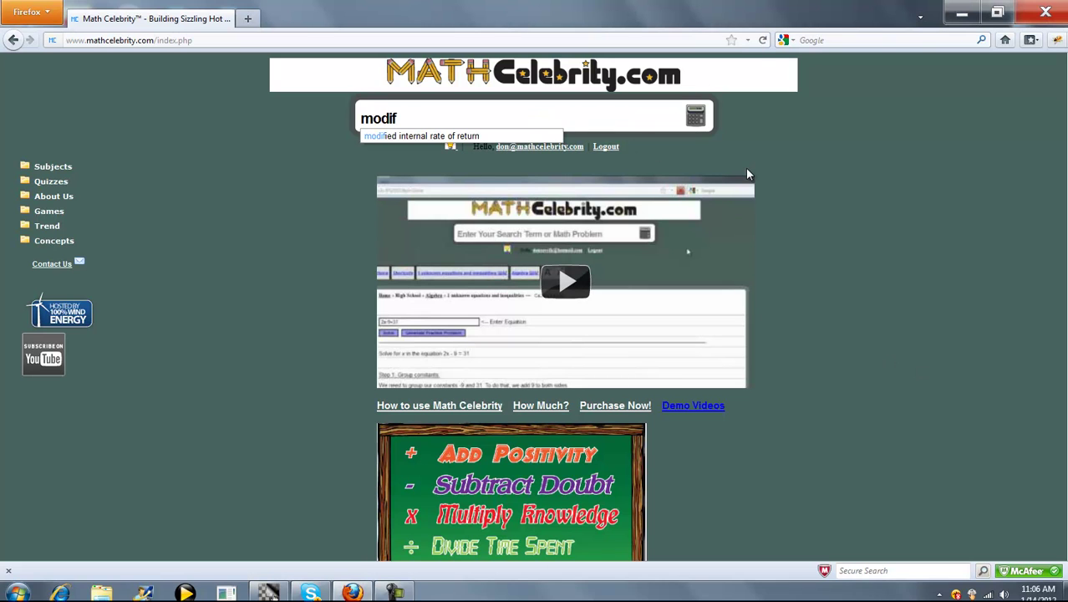
{"action": "key", "text": "Down"}
{"action": "key", "text": "Return"}
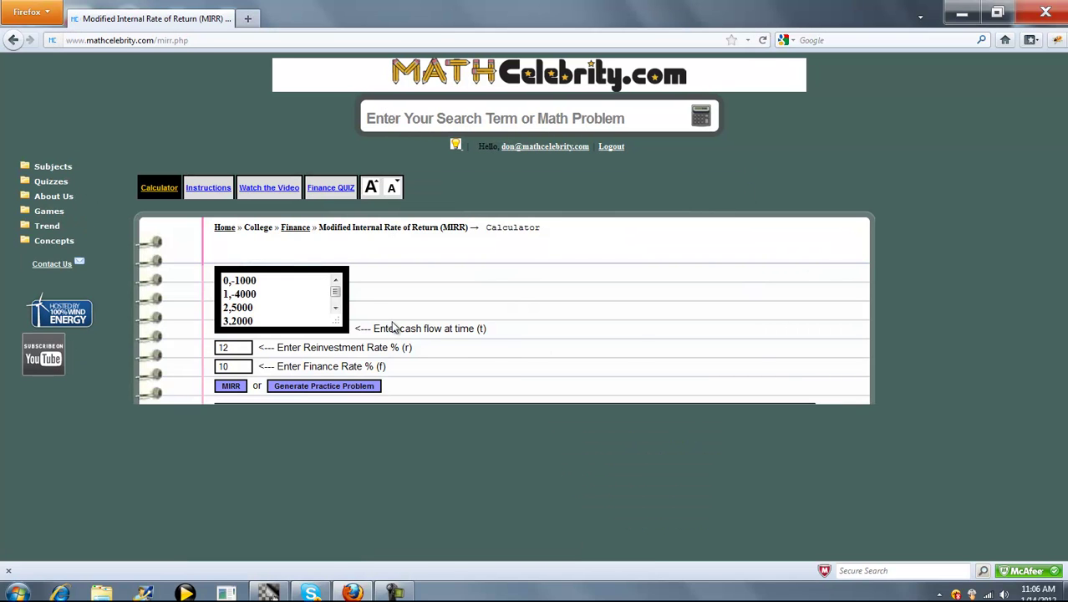
Review the cash-flow lines -1000, -4000, 5000 and 2000 in the list.
{"action": "left_click", "coordinate": [263, 283]}
{"action": "key", "text": "Down"}
{"action": "key", "text": "Down"}
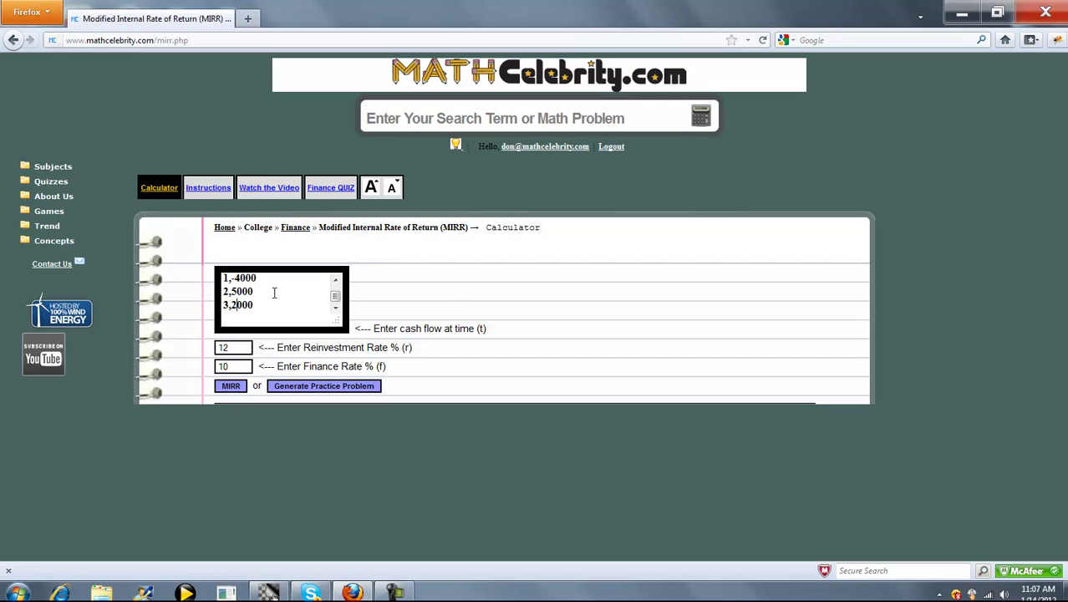
{"action": "key", "text": "ctrl+Home"}
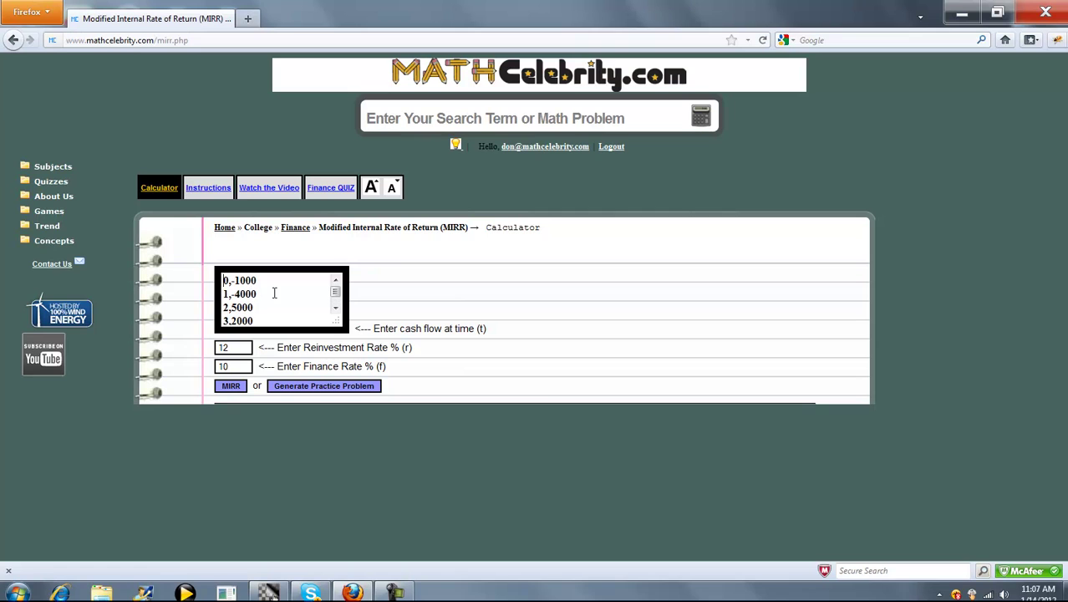
{"action": "key", "text": "ctrl+End"}
Set the reinvestment rate to 12 without the percent sign and calculate the MIRR.
{"action": "left_click", "coordinate": [238, 347]}
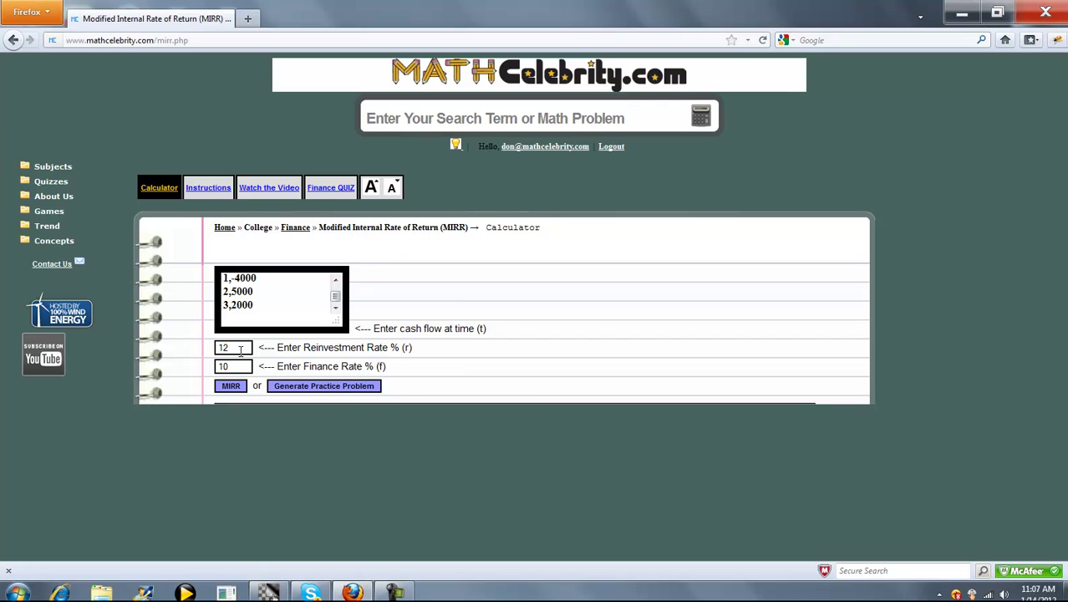
{"action": "key", "text": "BackSpace"}
{"action": "left_click_drag", "start_coordinate": [335, 299], "coordinate": [338, 293]}
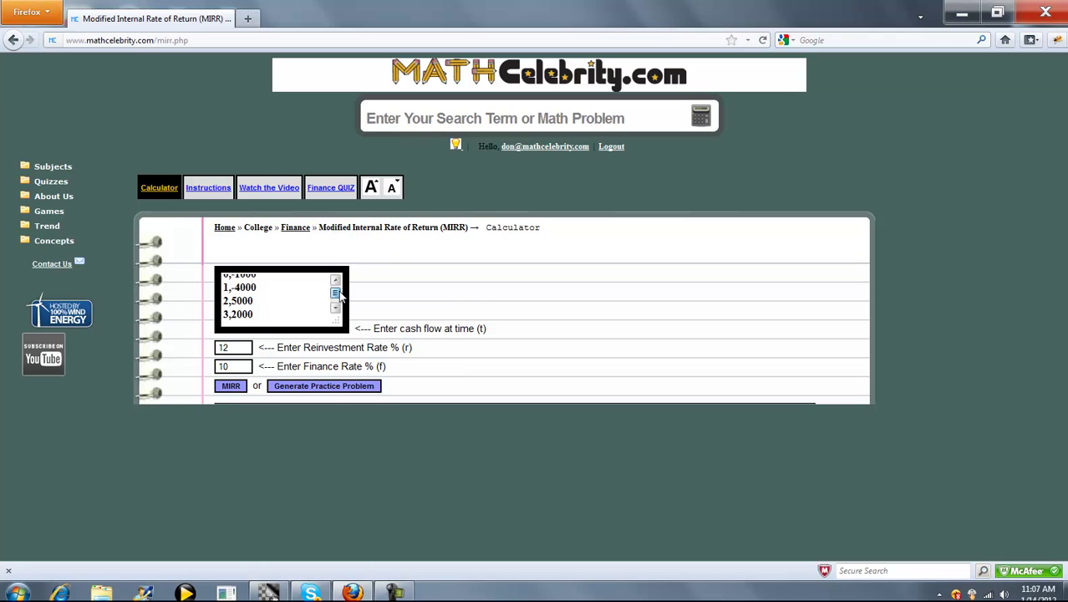
{"action": "left_click", "coordinate": [240, 386]}
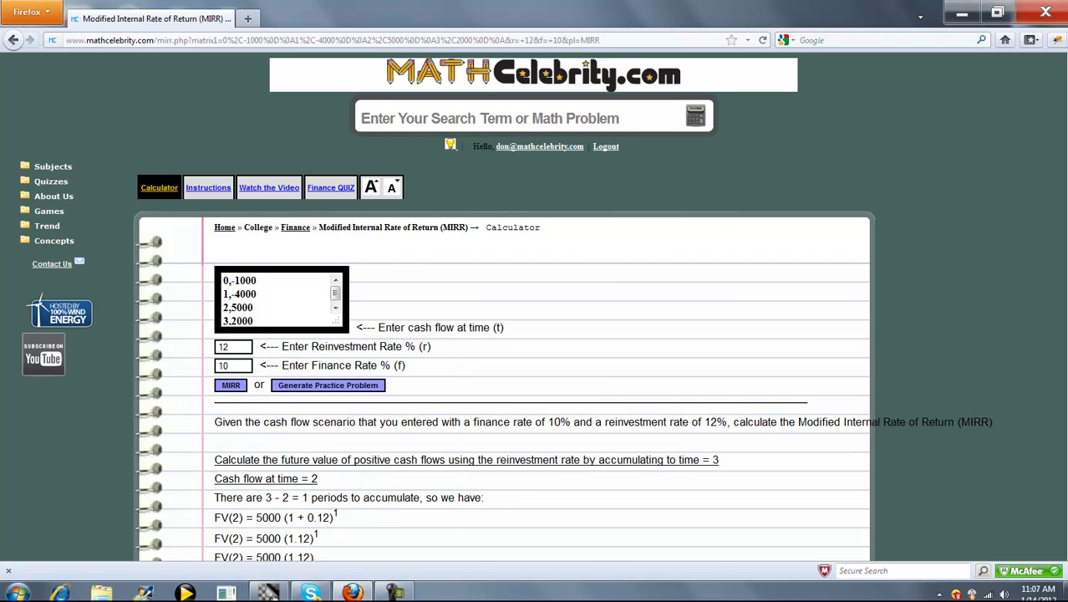
{"action": "scroll", "coordinate": [389, 337], "scroll_direction": "down", "scroll_amount": 5}
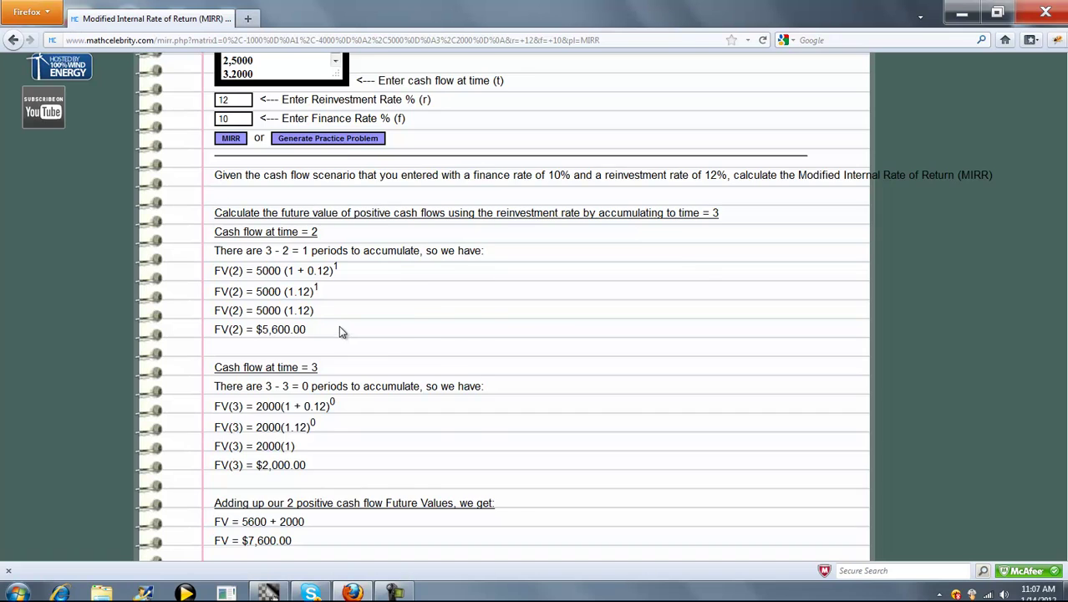
{"action": "scroll", "coordinate": [342, 332], "scroll_direction": "up", "scroll_amount": 2}
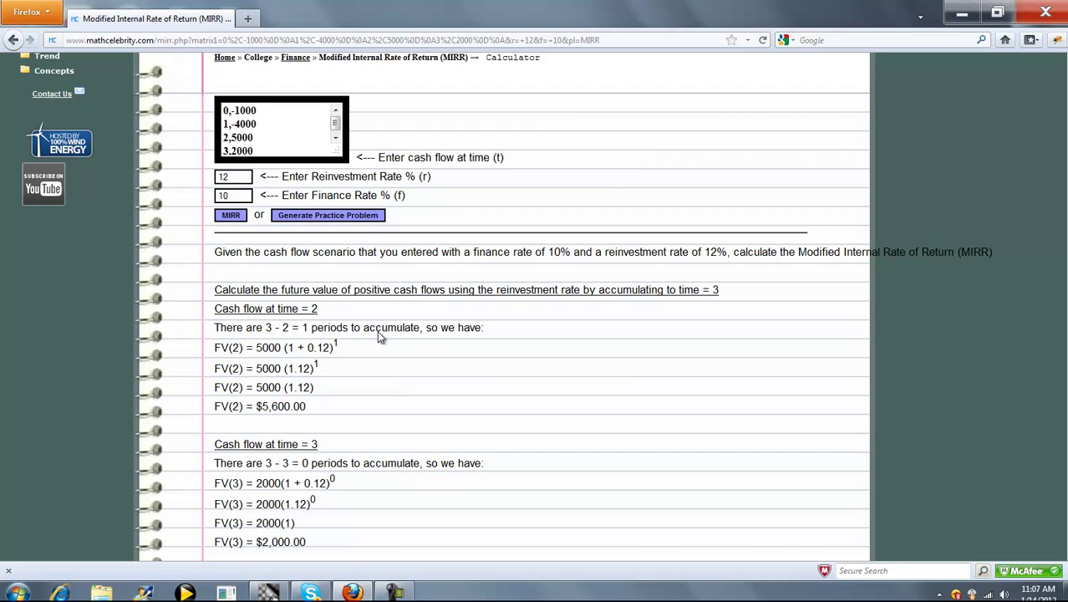
{"action": "scroll", "coordinate": [440, 380], "scroll_direction": "down", "scroll_amount": 2}
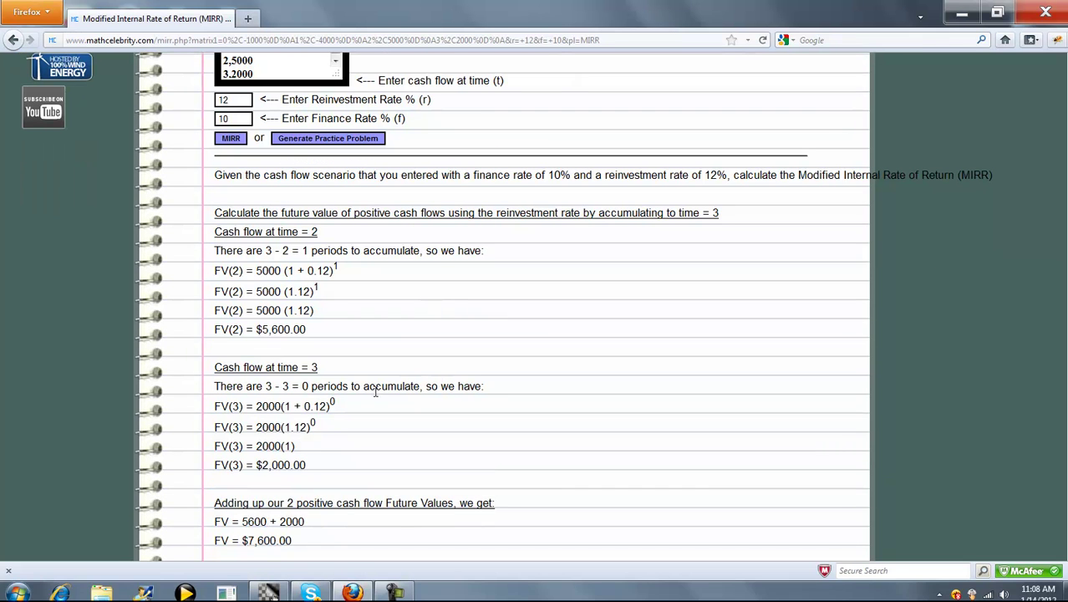
{"action": "double_click", "coordinate": [258, 406]}
{"action": "left_click", "coordinate": [307, 403]}
{"action": "left_click_drag", "start_coordinate": [249, 446], "coordinate": [215, 465]}
{"action": "left_click", "coordinate": [334, 418]}
{"action": "left_click", "coordinate": [424, 383]}
{"action": "scroll", "coordinate": [410, 401], "scroll_direction": "down", "scroll_amount": 2}
{"action": "left_click_drag", "start_coordinate": [308, 446], "coordinate": [226, 443]}
{"action": "left_click", "coordinate": [347, 388]}
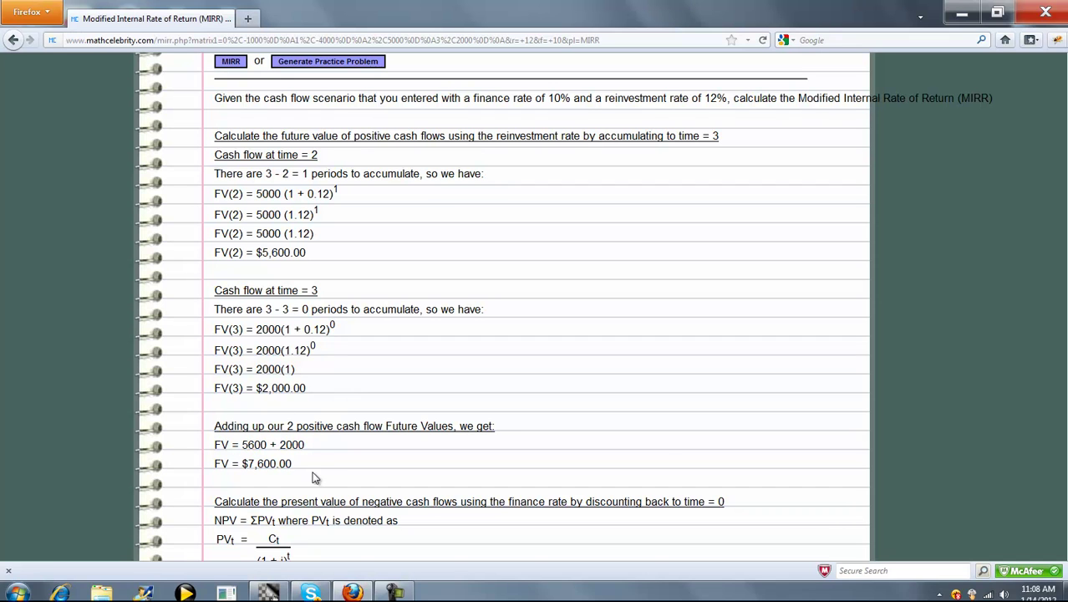
{"action": "left_click_drag", "start_coordinate": [295, 466], "coordinate": [210, 466]}
{"action": "left_click", "coordinate": [512, 332]}
{"action": "scroll", "coordinate": [534, 307], "scroll_direction": "down", "scroll_amount": 4}
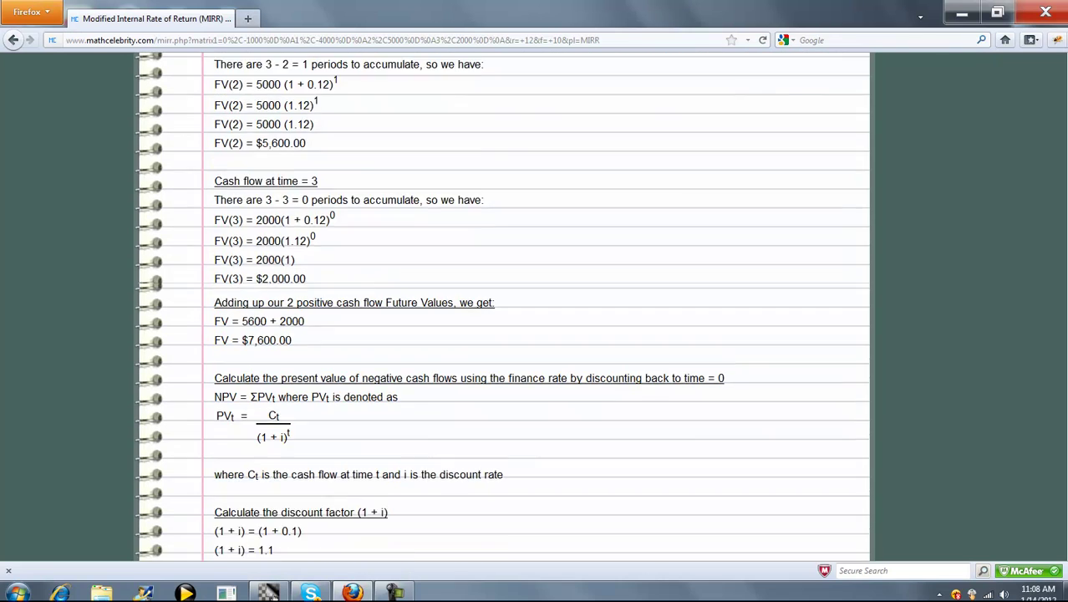
{"action": "scroll", "coordinate": [564, 297], "scroll_direction": "down", "scroll_amount": 2}
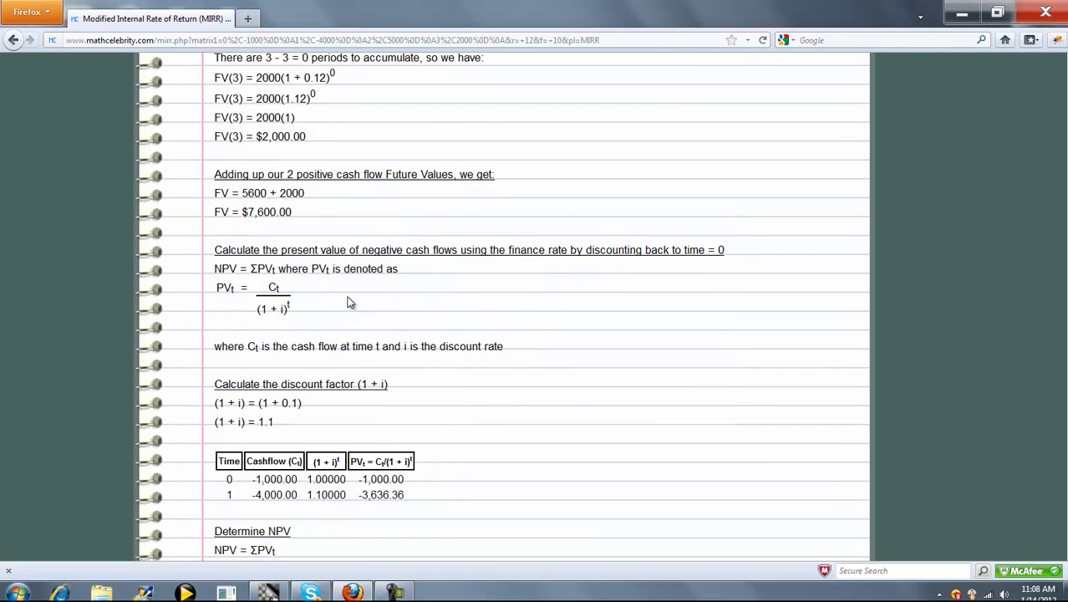
{"action": "scroll", "coordinate": [420, 303], "scroll_direction": "down", "scroll_amount": 2}
{"action": "left_click_drag", "start_coordinate": [279, 346], "coordinate": [227, 324]}
{"action": "left_click", "coordinate": [306, 329]}
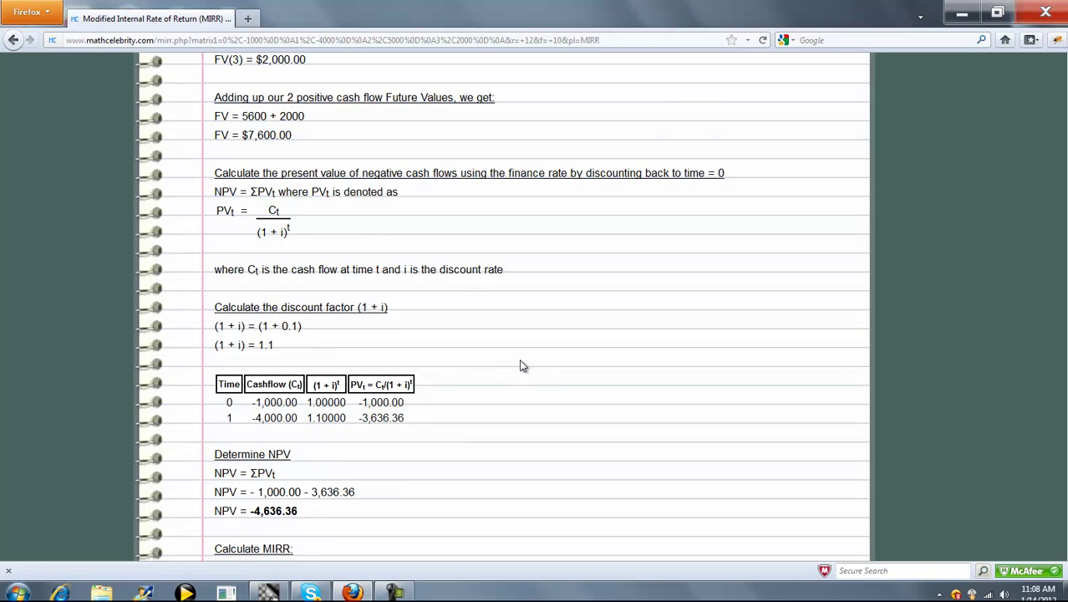
Highlight the discount table rows, -3,636.36 and the NPV = -4,636.36 calculation.
{"action": "scroll", "coordinate": [522, 361], "scroll_direction": "down", "scroll_amount": 2}
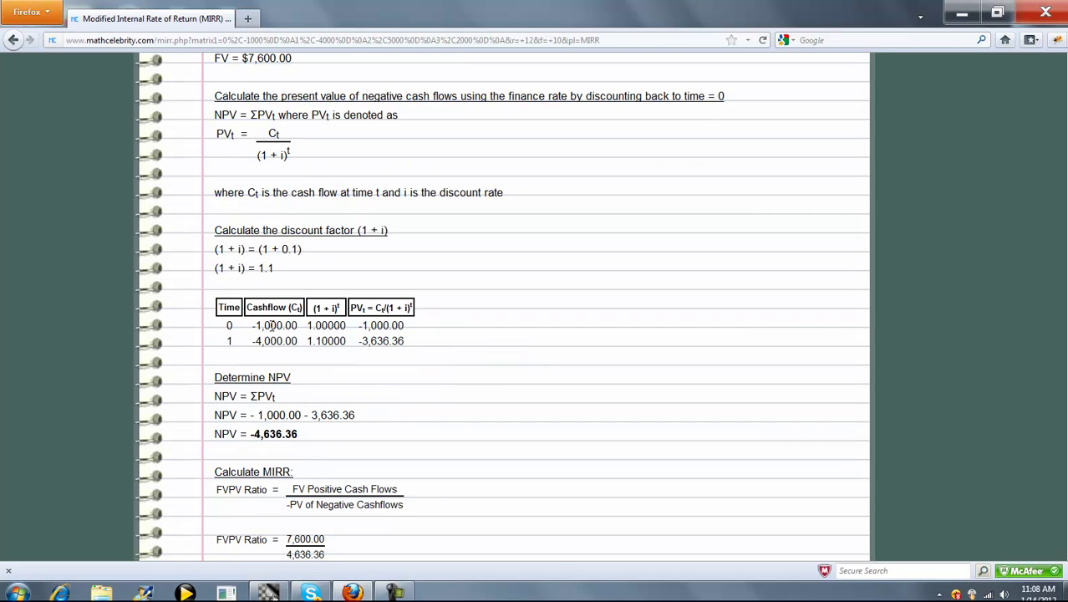
{"action": "left_click_drag", "start_coordinate": [426, 326], "coordinate": [393, 341]}
{"action": "left_click", "coordinate": [401, 326]}
{"action": "left_click", "coordinate": [410, 341]}
{"action": "left_click_drag", "start_coordinate": [360, 341], "coordinate": [404, 342]}
{"action": "left_click", "coordinate": [405, 342]}
{"action": "left_click_drag", "start_coordinate": [303, 434], "coordinate": [254, 416]}
{"action": "left_click", "coordinate": [304, 442]}
{"action": "left_click", "coordinate": [608, 396]}
Highlight the FVPV ratio 7,600.00 over 4,636.36, giving 1.63921697193.
{"action": "scroll", "coordinate": [535, 306], "scroll_direction": "down", "scroll_amount": 2}
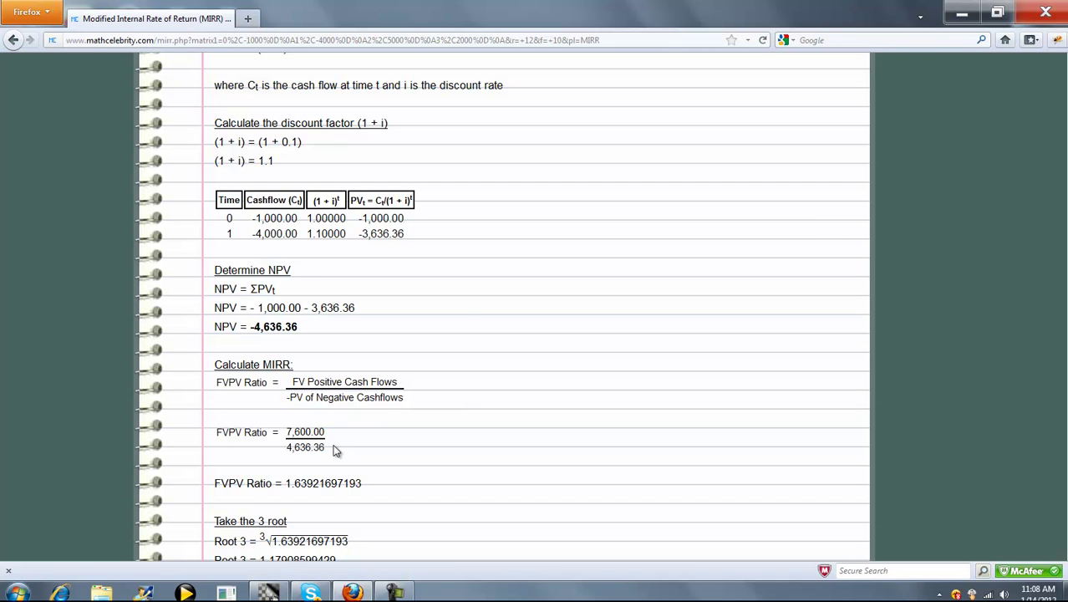
{"action": "left_click_drag", "start_coordinate": [333, 448], "coordinate": [179, 431]}
{"action": "left_click", "coordinate": [358, 437]}
{"action": "left_click_drag", "start_coordinate": [376, 490], "coordinate": [243, 483]}
{"action": "left_click", "coordinate": [478, 427]}
Highlight the Root 3 cube-root expression and its result lines.
{"action": "scroll", "coordinate": [276, 535], "scroll_direction": "down", "scroll_amount": 1}
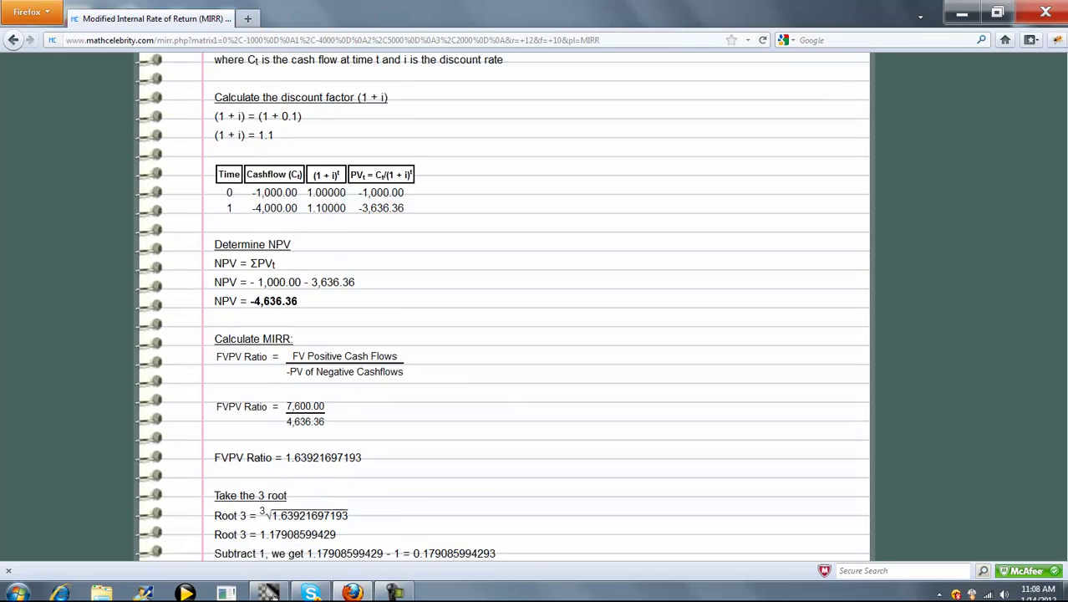
{"action": "scroll", "coordinate": [552, 368], "scroll_direction": "down", "scroll_amount": 2}
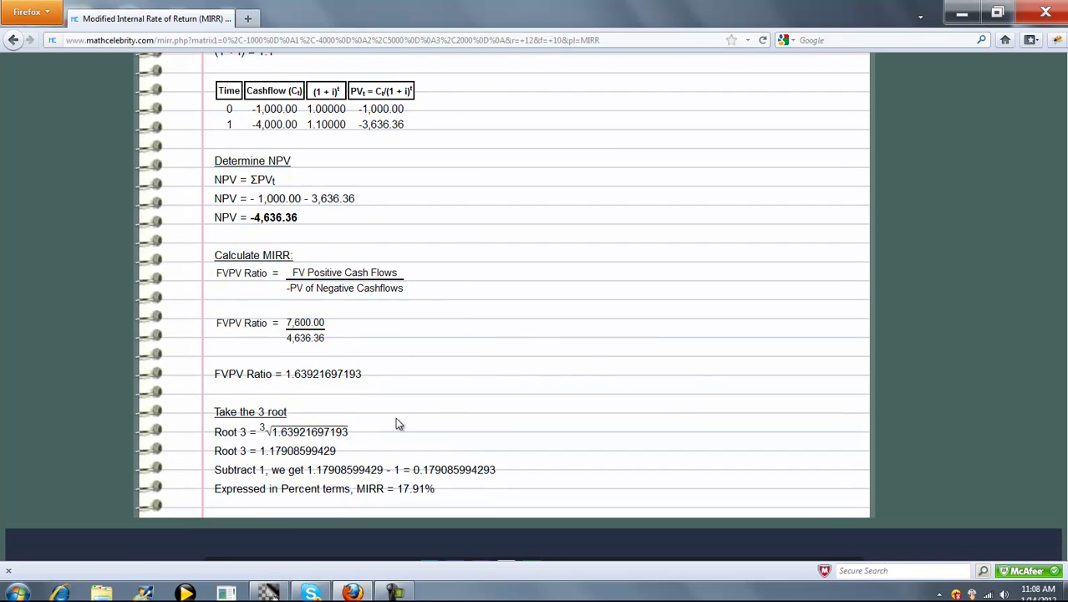
{"action": "left_click_drag", "start_coordinate": [249, 431], "coordinate": [321, 435]}
{"action": "left_click", "coordinate": [353, 445]}
{"action": "left_click_drag", "start_coordinate": [337, 449], "coordinate": [261, 433]}
{"action": "left_click", "coordinate": [449, 415]}
Highlight 0.179085994293 after subtracting 1 and the final MIRR of 17.91%.
{"action": "left_click_drag", "start_coordinate": [302, 473], "coordinate": [485, 470]}
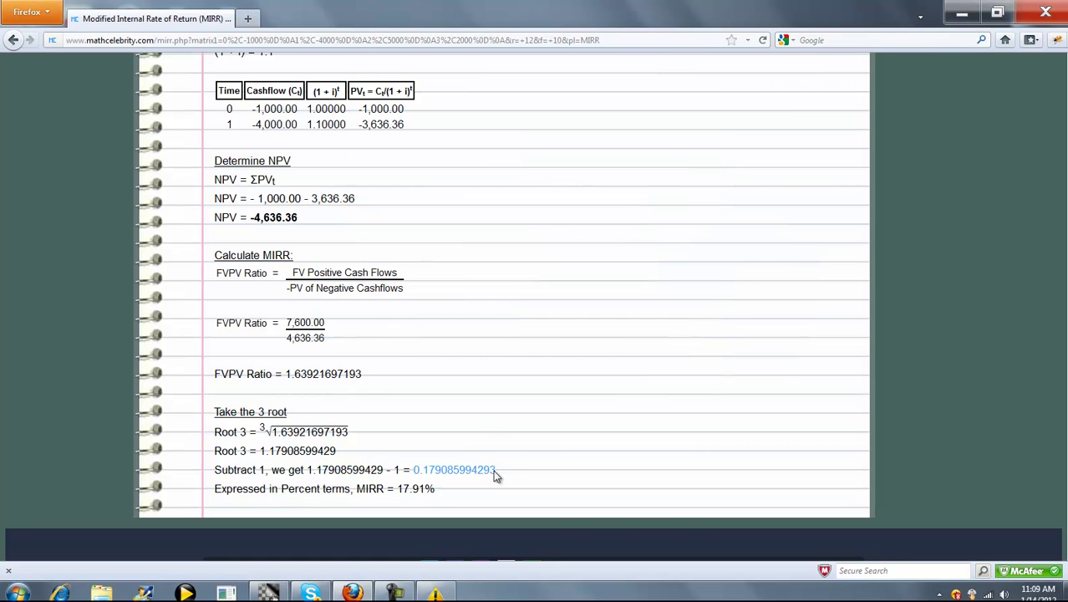
{"action": "left_click", "coordinate": [486, 430]}
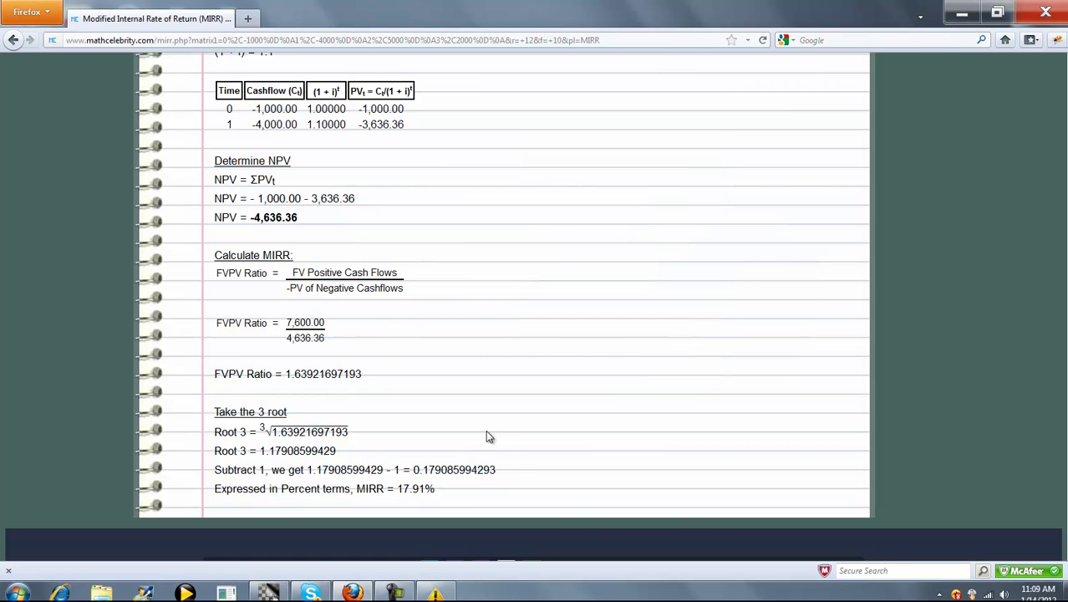
{"action": "left_click_drag", "start_coordinate": [398, 488], "coordinate": [431, 490]}
{"action": "left_click", "coordinate": [395, 490]}
{"action": "left_click", "coordinate": [458, 491]}
Generate a practice problem (-4076, 7514, 9381, -12758; 12% and 6%) and solve its MIRR.
{"action": "key", "text": "Home"}
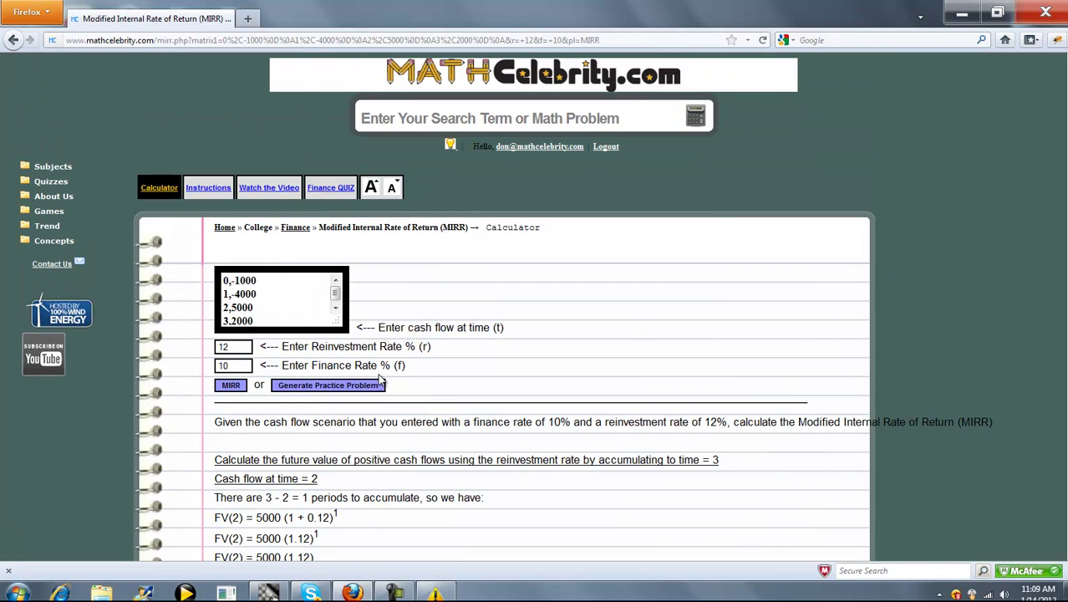
{"action": "left_click", "coordinate": [312, 388]}
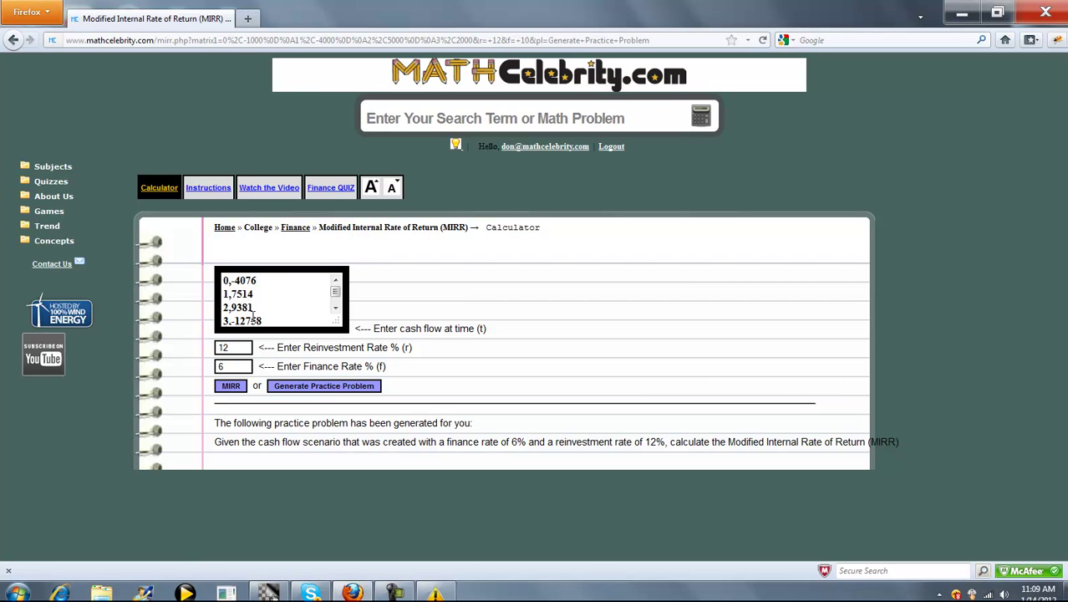
{"action": "key", "text": "ctrl+a"}
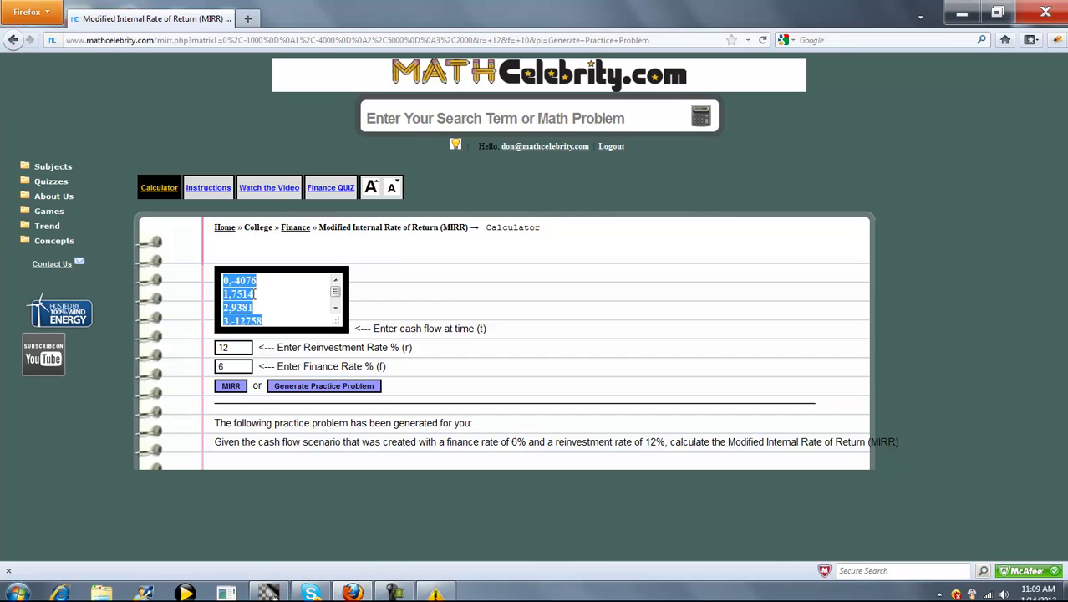
{"action": "left_click", "coordinate": [254, 294]}
{"action": "left_click", "coordinate": [228, 366]}
{"action": "left_click", "coordinate": [230, 386]}
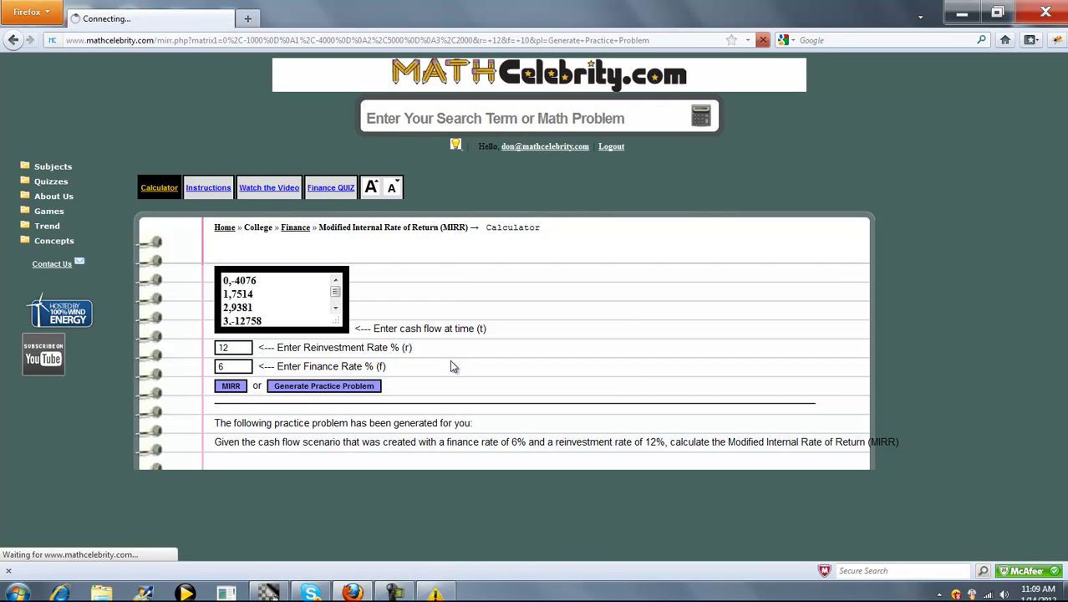
Enlarge the page text and highlight the future value steps totalling $19,932.28.
{"action": "left_click", "coordinate": [372, 187]}
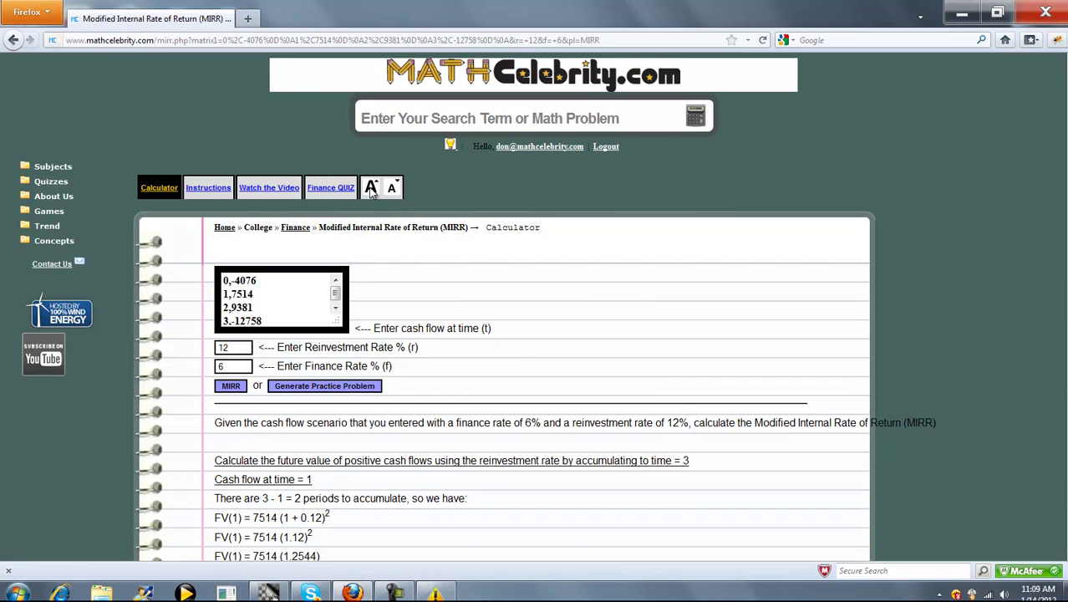
{"action": "scroll", "coordinate": [1060, 234], "scroll_direction": "down", "scroll_amount": 3}
{"action": "scroll", "coordinate": [1060, 234], "scroll_direction": "down", "scroll_amount": 2}
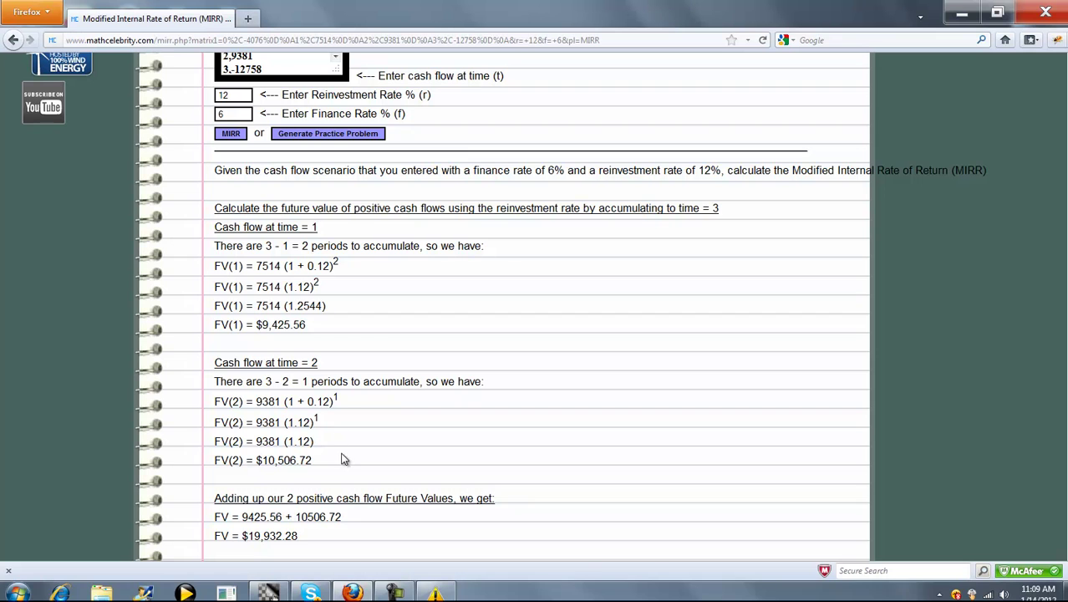
{"action": "left_click_drag", "start_coordinate": [328, 461], "coordinate": [216, 237]}
{"action": "left_click", "coordinate": [341, 361]}
{"action": "scroll", "coordinate": [340, 466], "scroll_direction": "down", "scroll_amount": 2}
{"action": "left_click_drag", "start_coordinate": [340, 466], "coordinate": [219, 456]}
{"action": "left_click", "coordinate": [536, 425]}
Highlight the discounted cash-flow table, the summed terms and NPV -14,787.83.
{"action": "scroll", "coordinate": [536, 424], "scroll_direction": "down", "scroll_amount": 6}
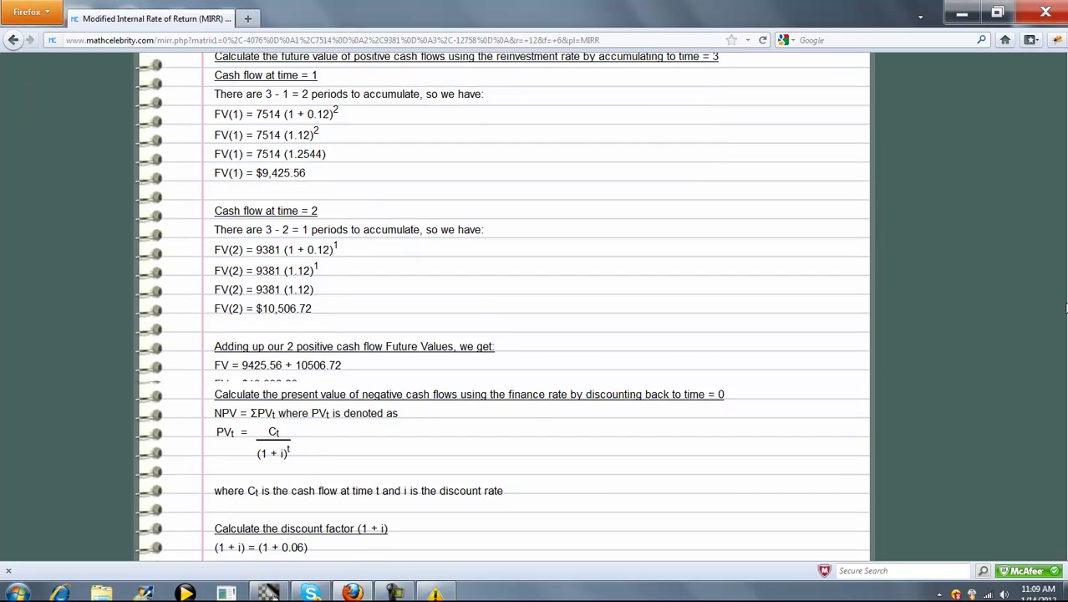
{"action": "scroll", "coordinate": [1060, 347], "scroll_direction": "down", "scroll_amount": 1}
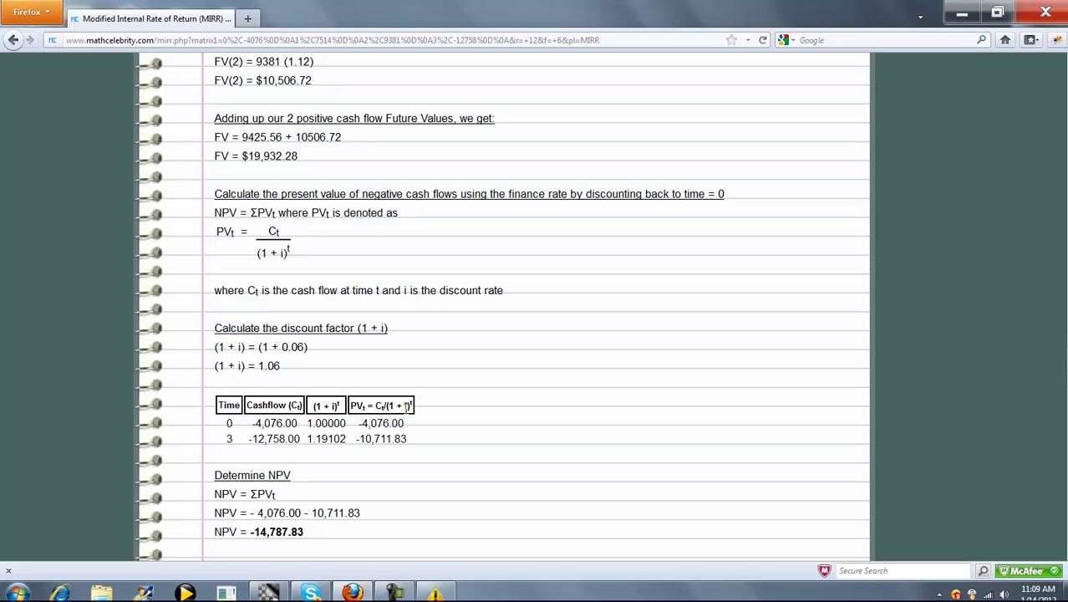
{"action": "left_click_drag", "start_coordinate": [429, 449], "coordinate": [211, 428]}
{"action": "left_click", "coordinate": [364, 496]}
{"action": "left_click_drag", "start_coordinate": [381, 512], "coordinate": [244, 512]}
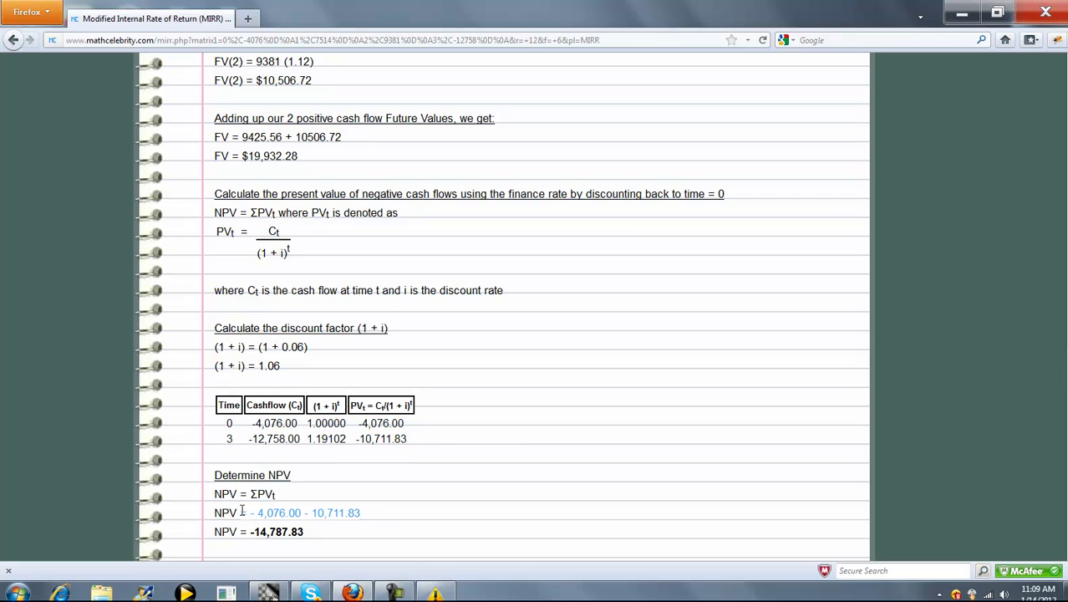
{"action": "left_click", "coordinate": [352, 490]}
{"action": "left_click_drag", "start_coordinate": [305, 533], "coordinate": [236, 532]}
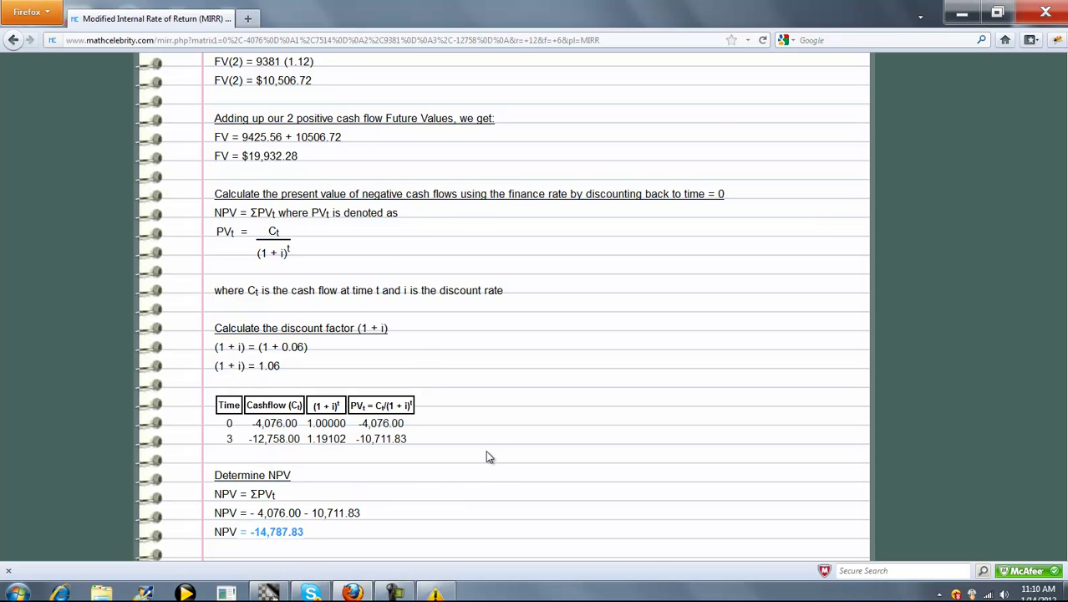
{"action": "left_click", "coordinate": [489, 451]}
{"action": "scroll", "coordinate": [492, 451], "scroll_direction": "down", "scroll_amount": 6}
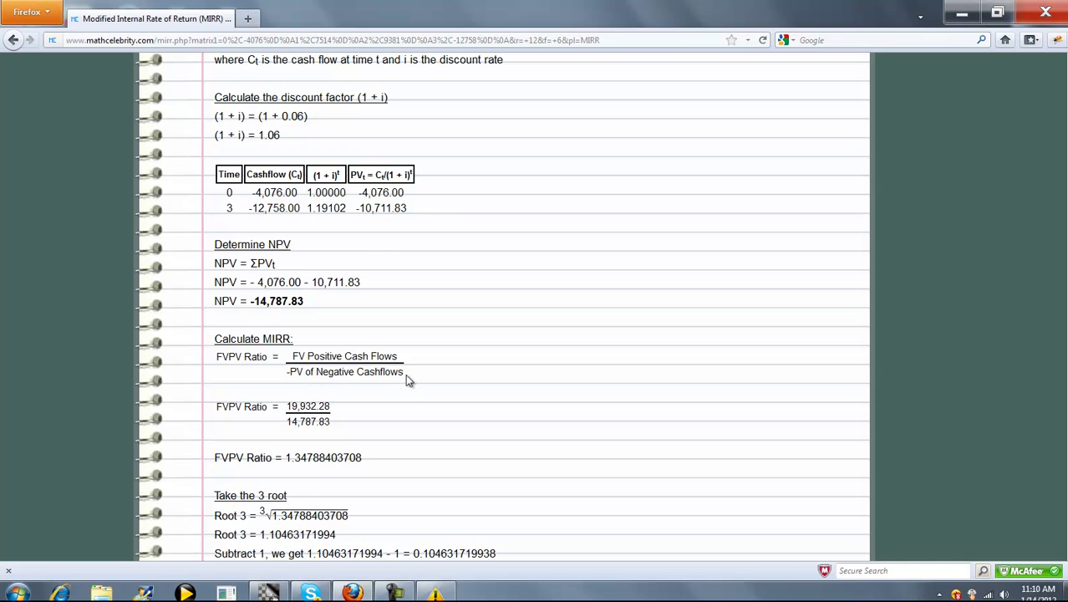
Highlight the FVPV ratio 1.34788403708 and its Root 3 cube-root expression.
{"action": "left_click_drag", "start_coordinate": [362, 461], "coordinate": [287, 461]}
{"action": "left_click", "coordinate": [416, 411]}
{"action": "scroll", "coordinate": [579, 374], "scroll_direction": "down", "scroll_amount": 2}
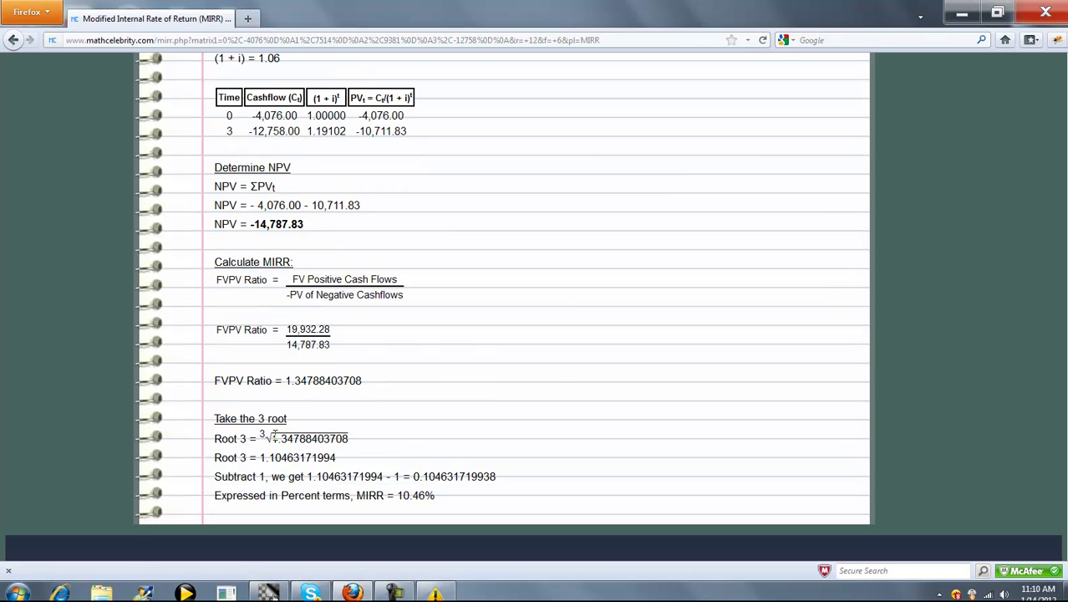
{"action": "left_click_drag", "start_coordinate": [260, 436], "coordinate": [360, 438]}
{"action": "left_click", "coordinate": [373, 433]}
Highlight 0.104631719938 and MIRR = 10.46%, then return to the calculator form.
{"action": "left_click_drag", "start_coordinate": [316, 477], "coordinate": [485, 477]}
{"action": "left_click", "coordinate": [493, 476]}
{"action": "left_click_drag", "start_coordinate": [400, 496], "coordinate": [436, 498]}
{"action": "left_click", "coordinate": [450, 463]}
{"action": "scroll", "coordinate": [545, 291], "scroll_direction": "up", "scroll_amount": 15}
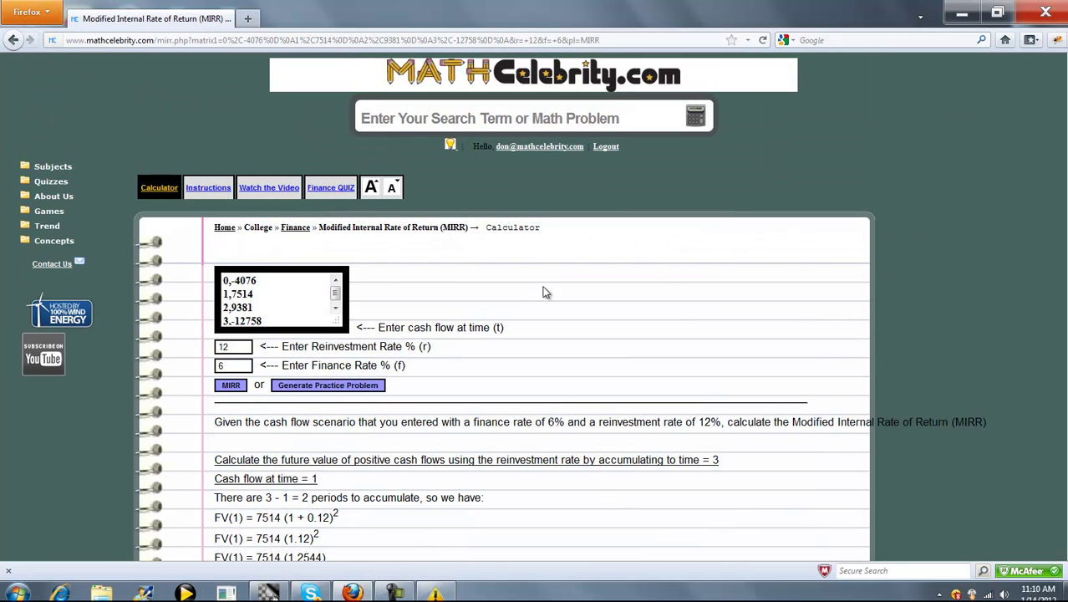